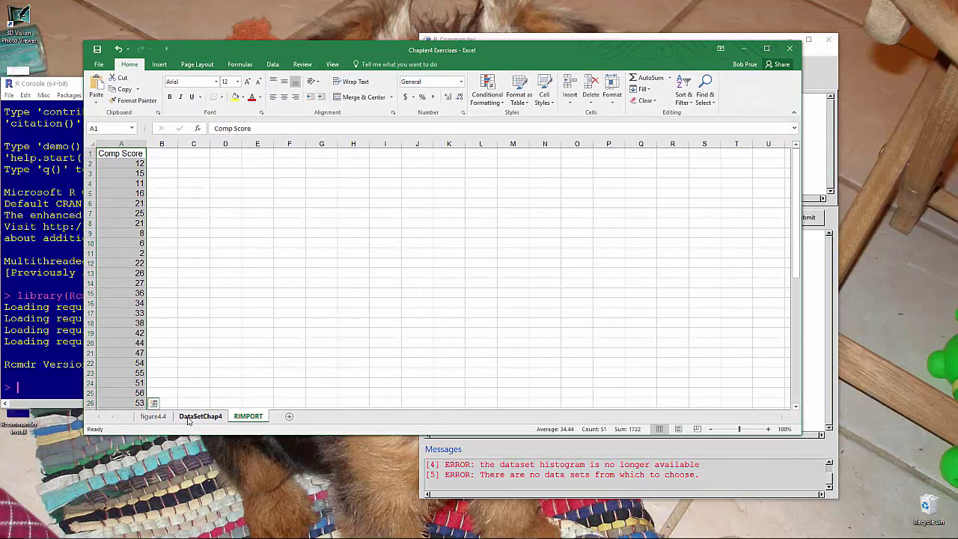
Step: On the DataSetChap4 sheet, enlarge the Comp Score histogram chart and shift it slightly right
click(200, 416)
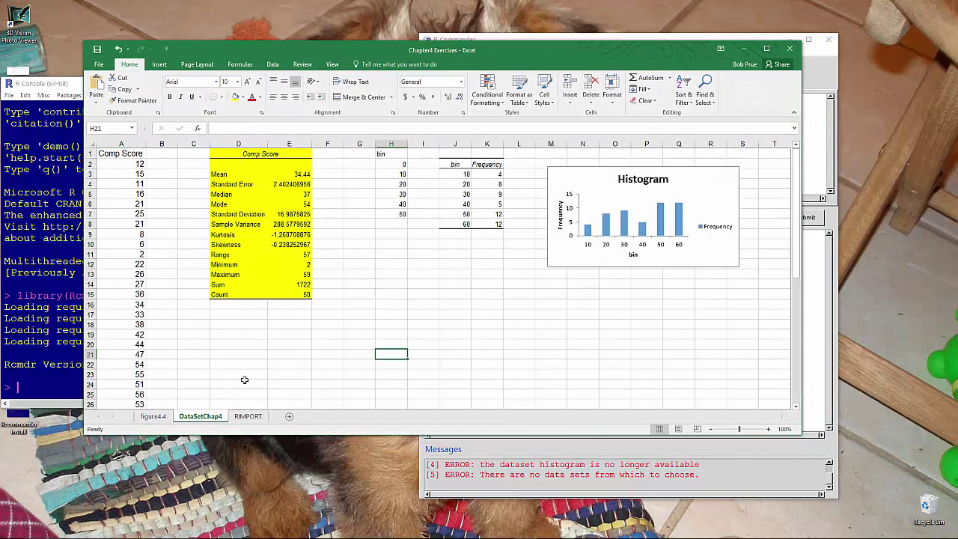
click(551, 269)
drag(551, 268, 492, 327)
drag(641, 165, 675, 167)
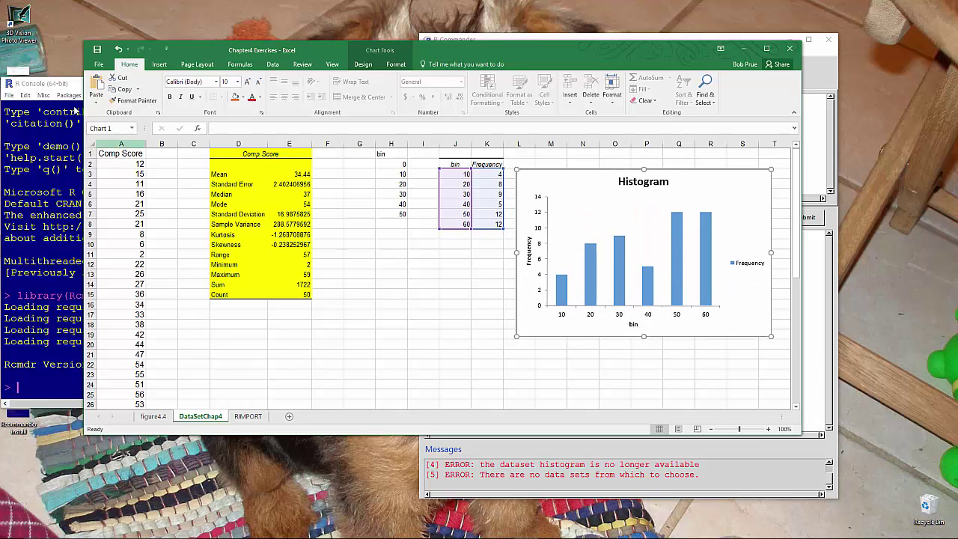
Step: Check the Comp Score column and the RIMPORT sheet, then move the Excel window aside
click(110, 142)
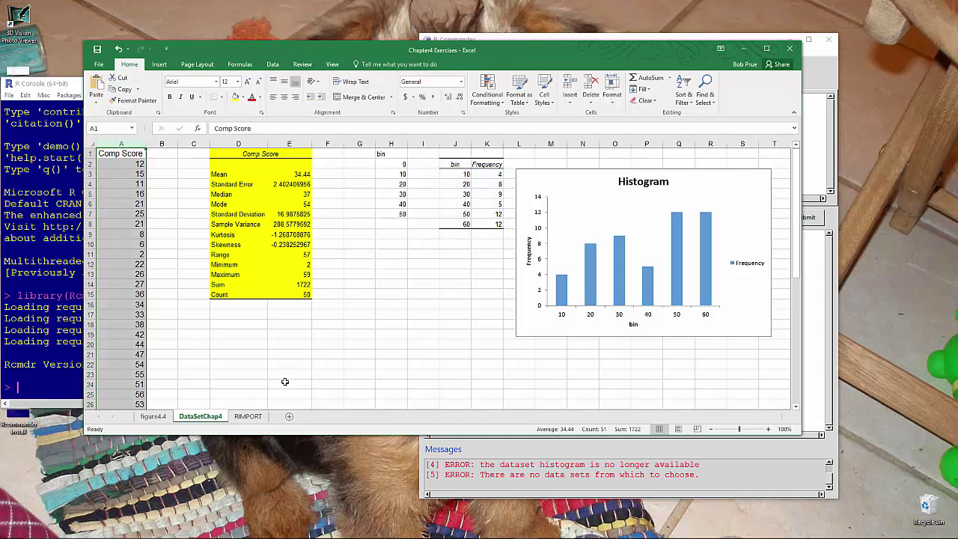
click(244, 417)
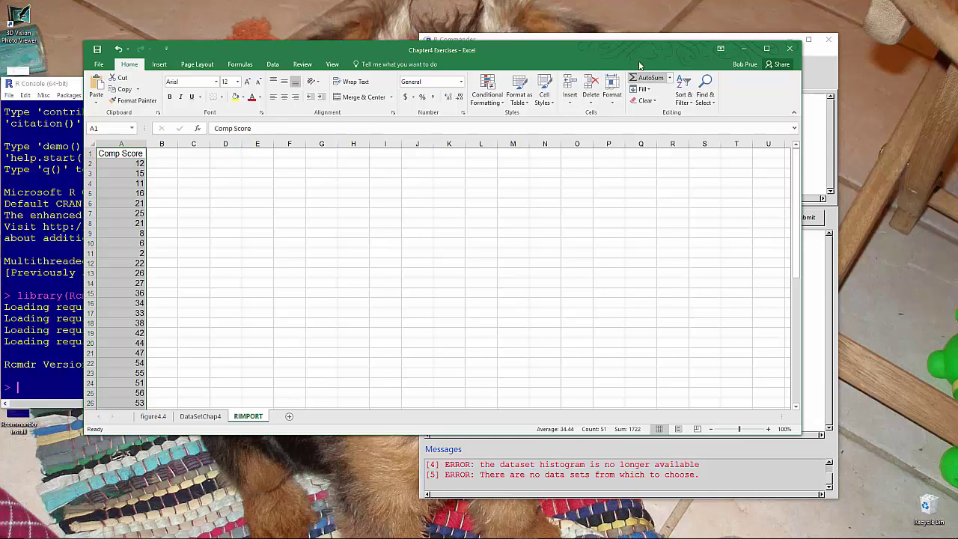
click(203, 416)
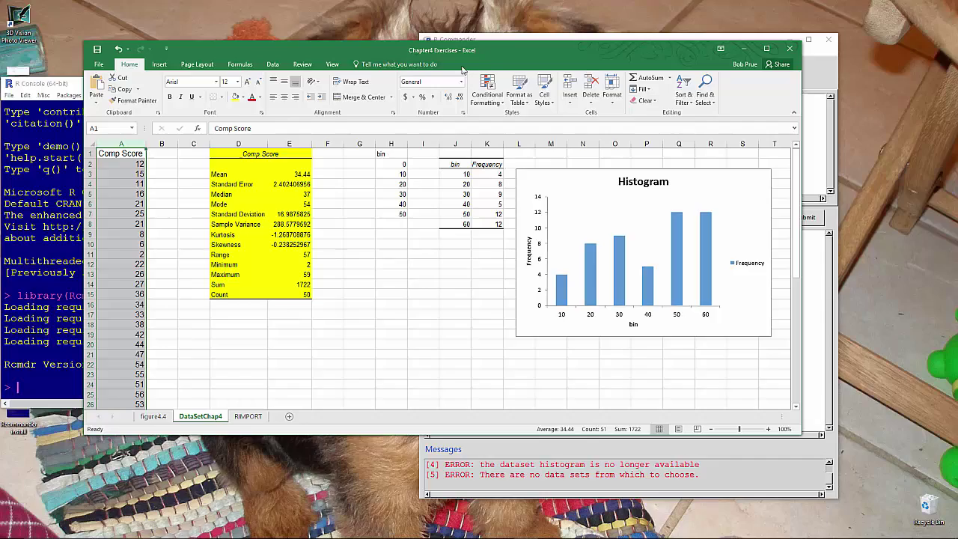
drag(513, 51, 4, 105)
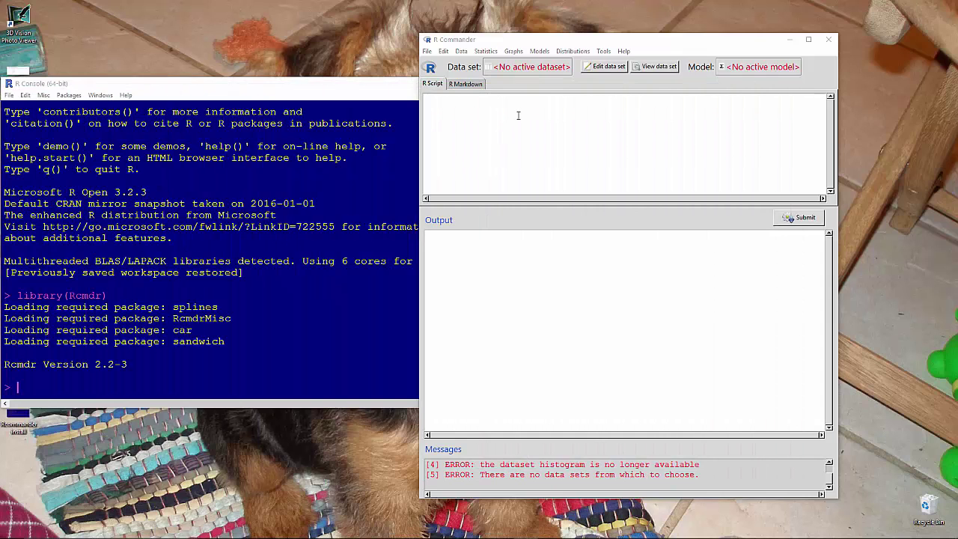
Step: Start importing a data set from an Excel file via Data > Import data
click(481, 42)
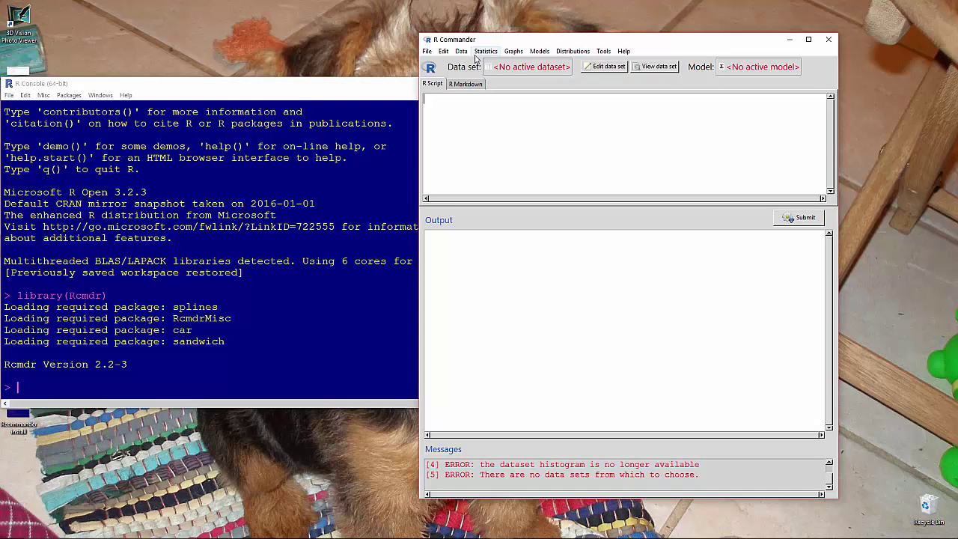
click(461, 51)
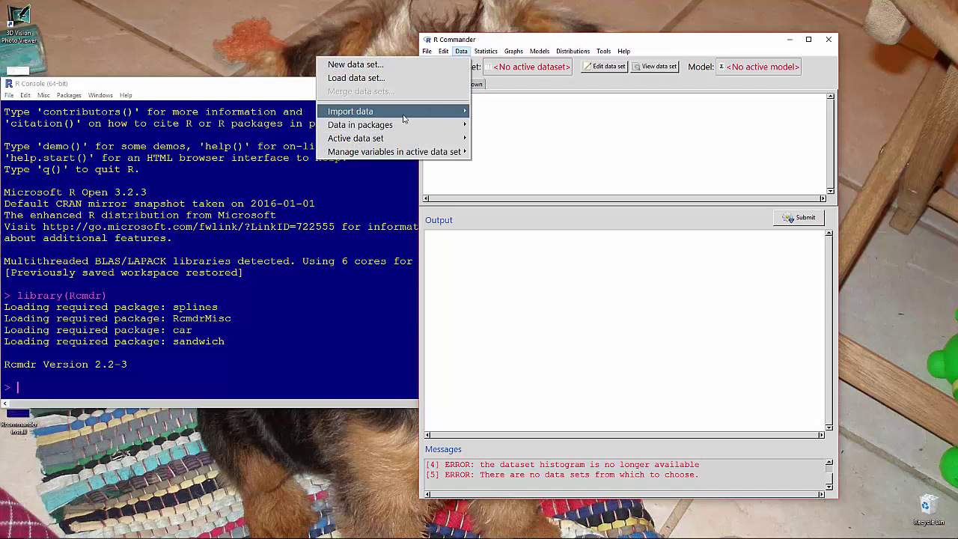
mouse_move(403, 119)
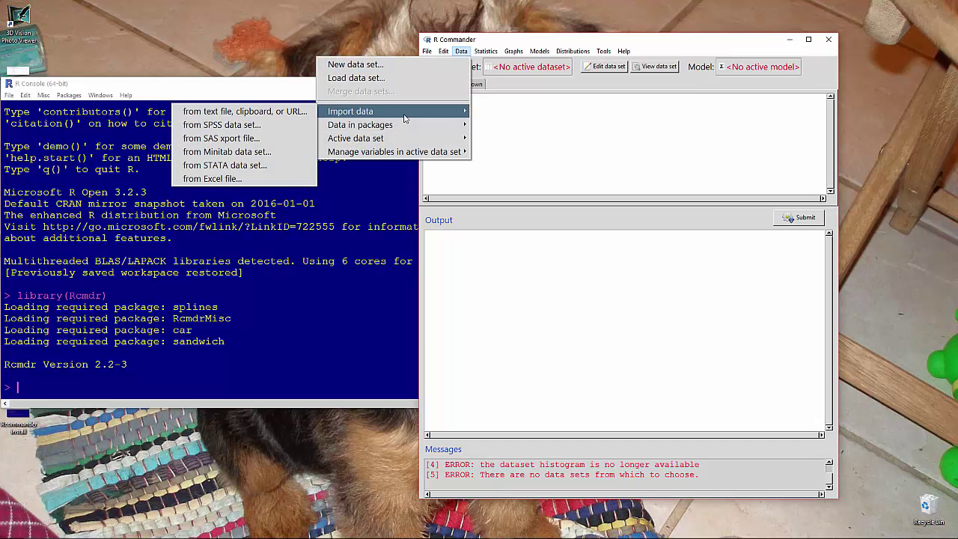
click(263, 182)
Step: Name the new data set 'histogram' and open the Chapter4 Exercises workbook
drag(560, 88, 524, 86)
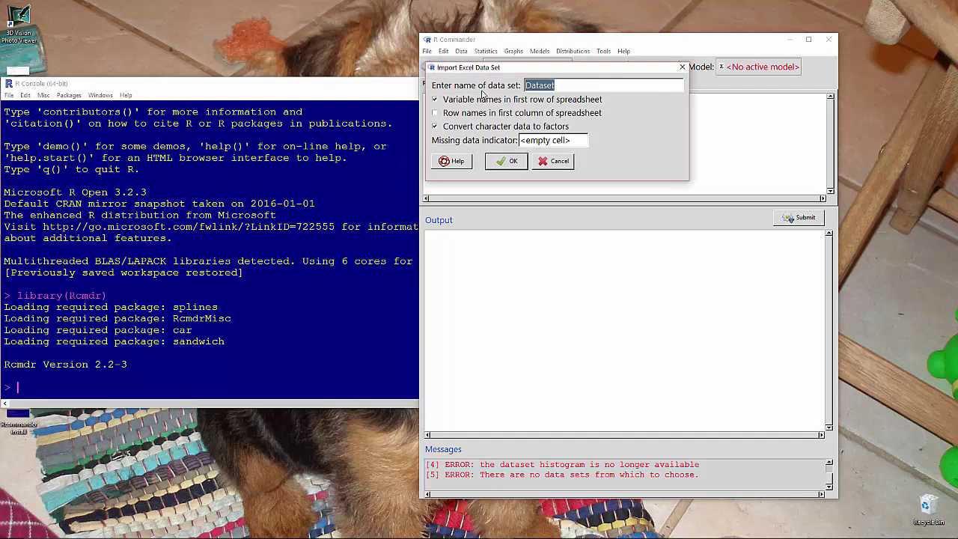
text(histogram)
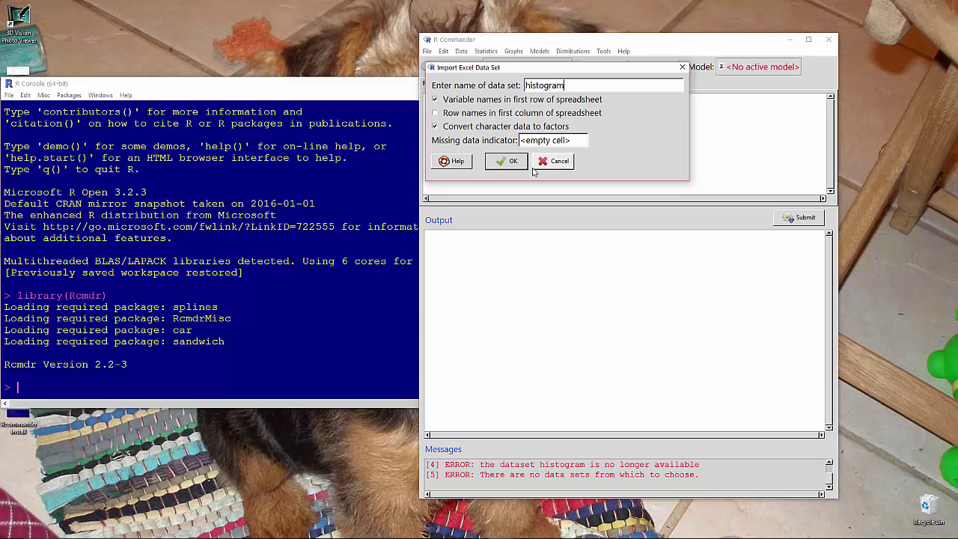
click(506, 161)
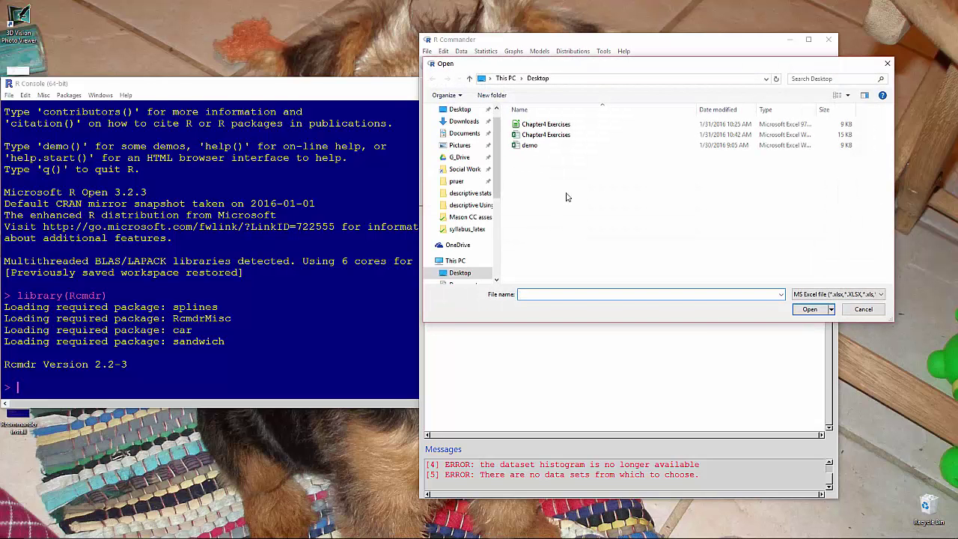
click(548, 135)
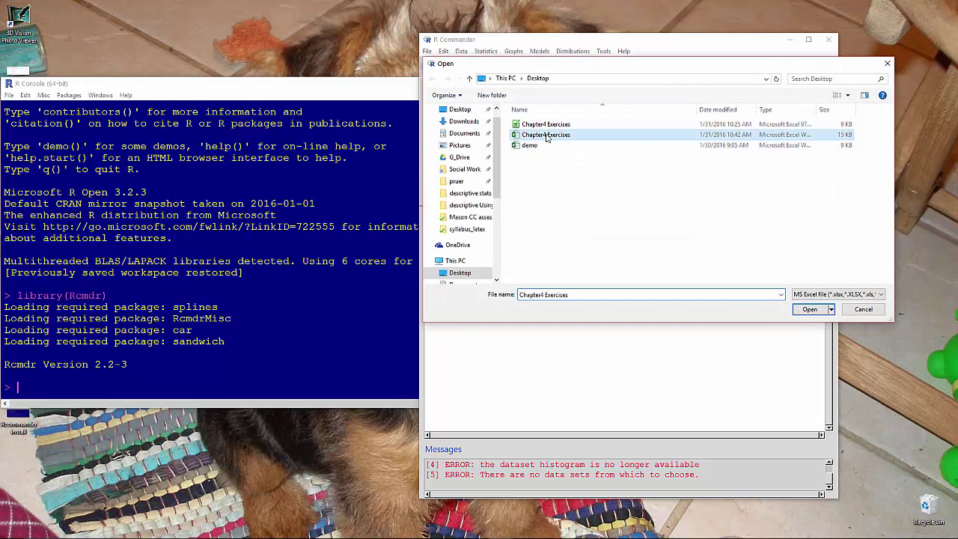
click(811, 314)
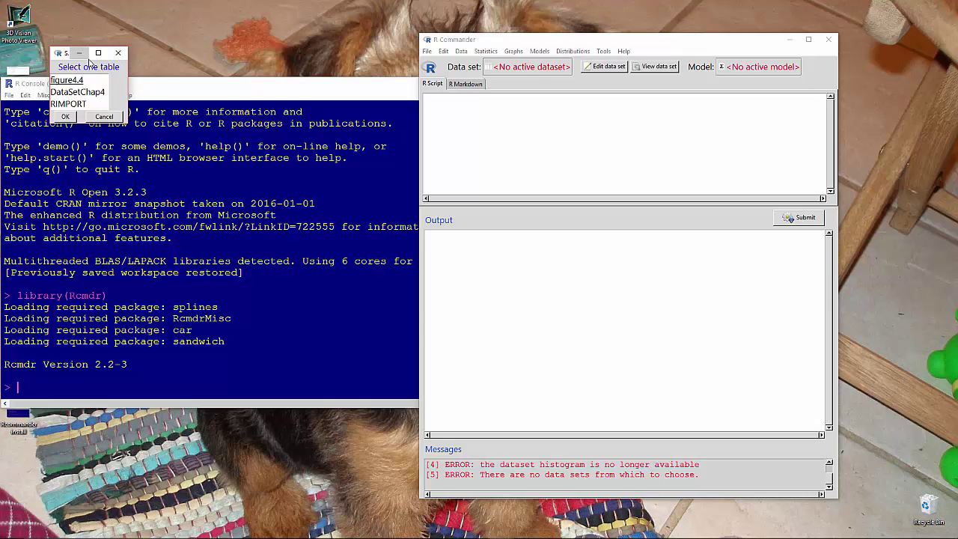
Step: Import the RIMPORT sheet as the active data set (50 rows, 1 column)
click(80, 105)
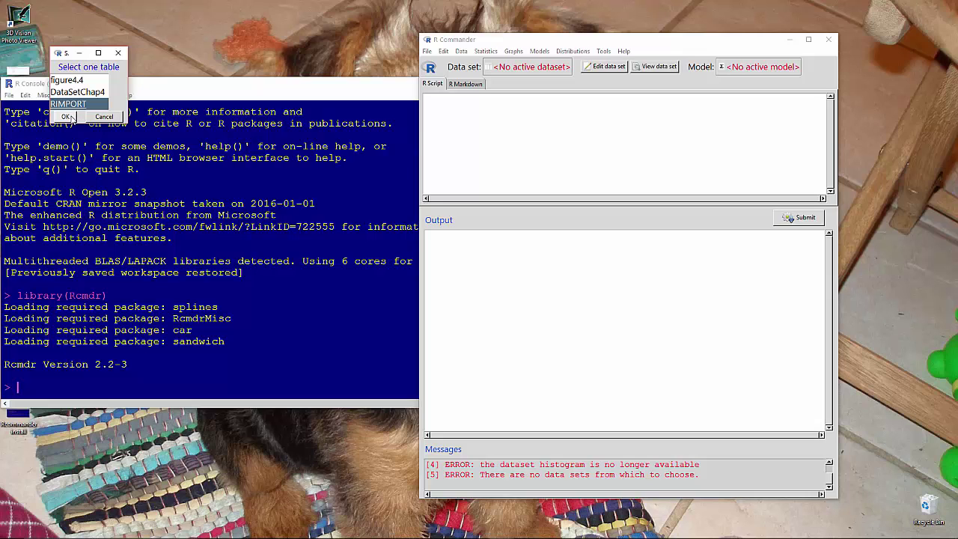
click(67, 118)
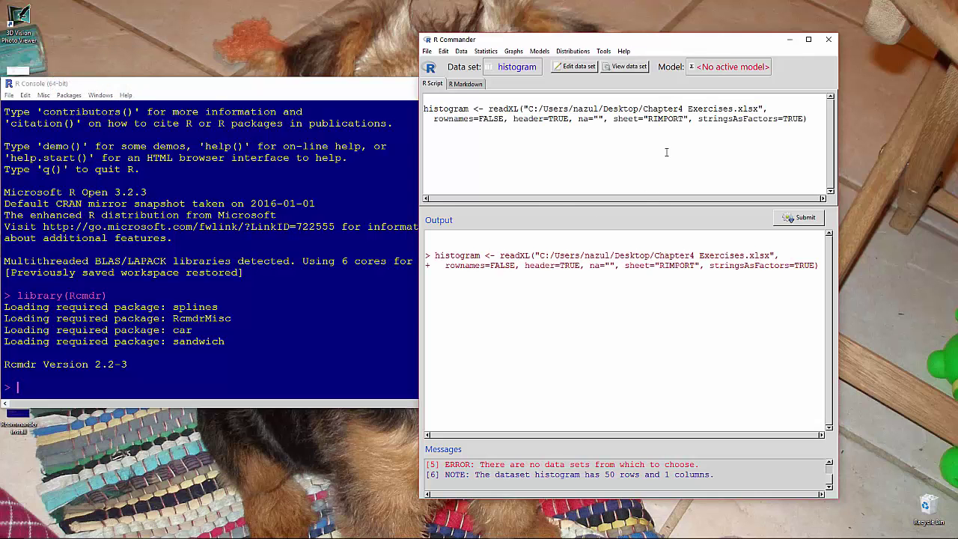
Step: View the histogram data set's Comp.Score values, compare them with Excel, then close the viewer
click(625, 66)
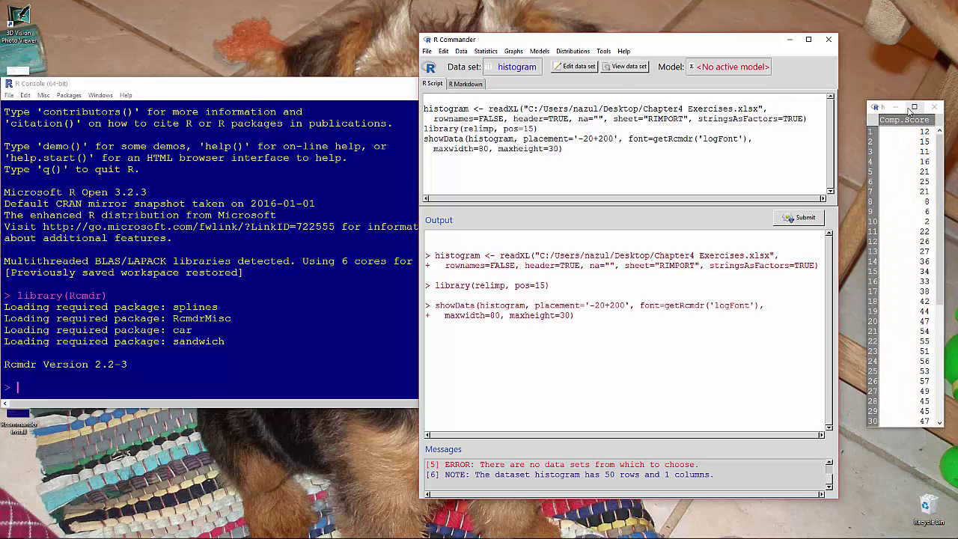
click(941, 233)
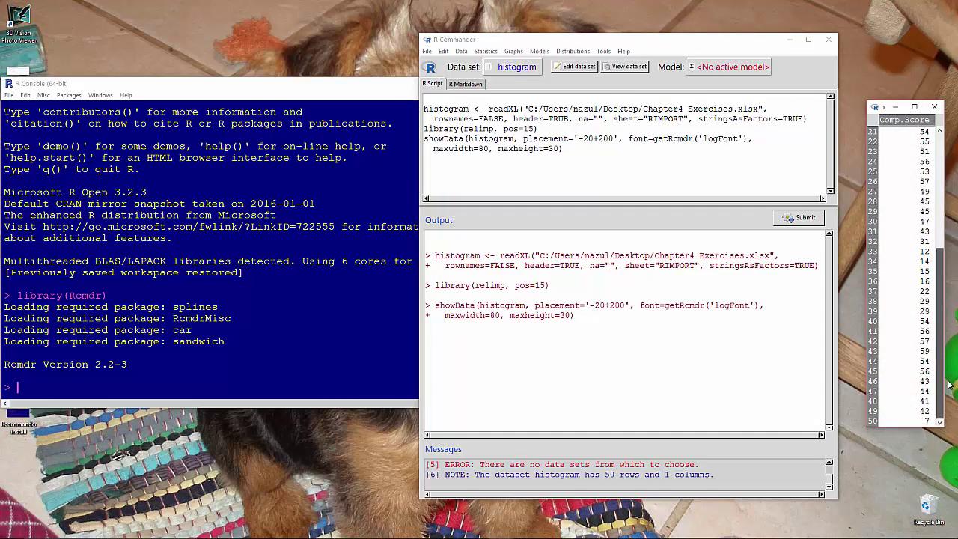
double_click(902, 120)
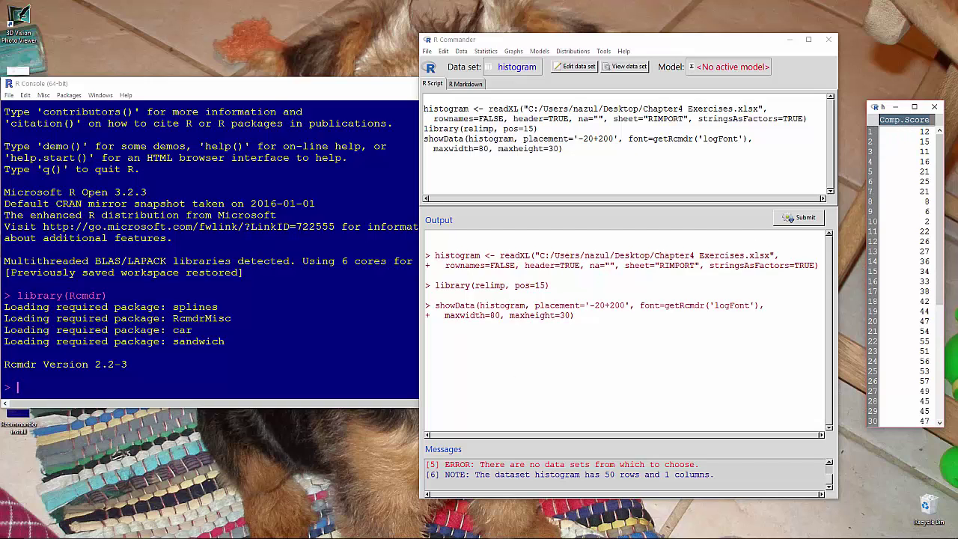
key(alt+Tab)
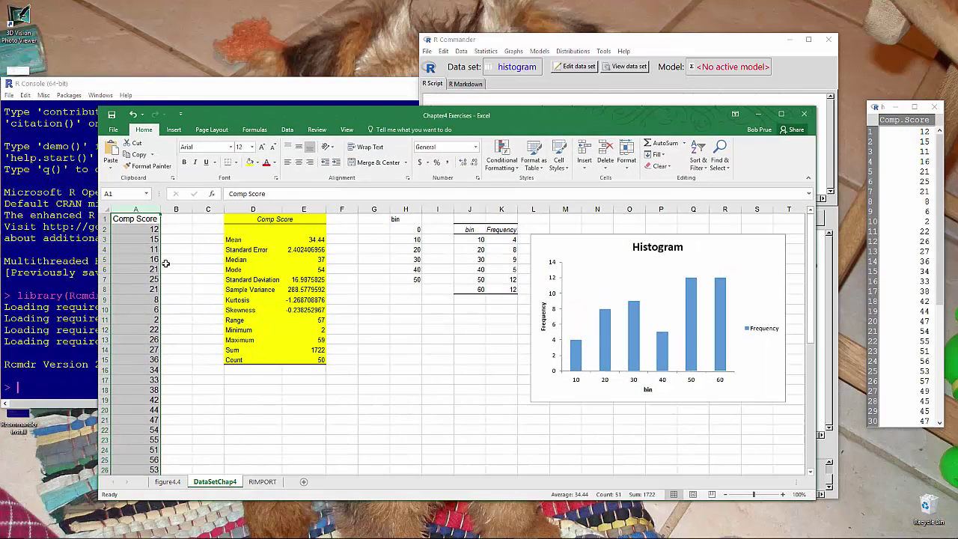
click(134, 219)
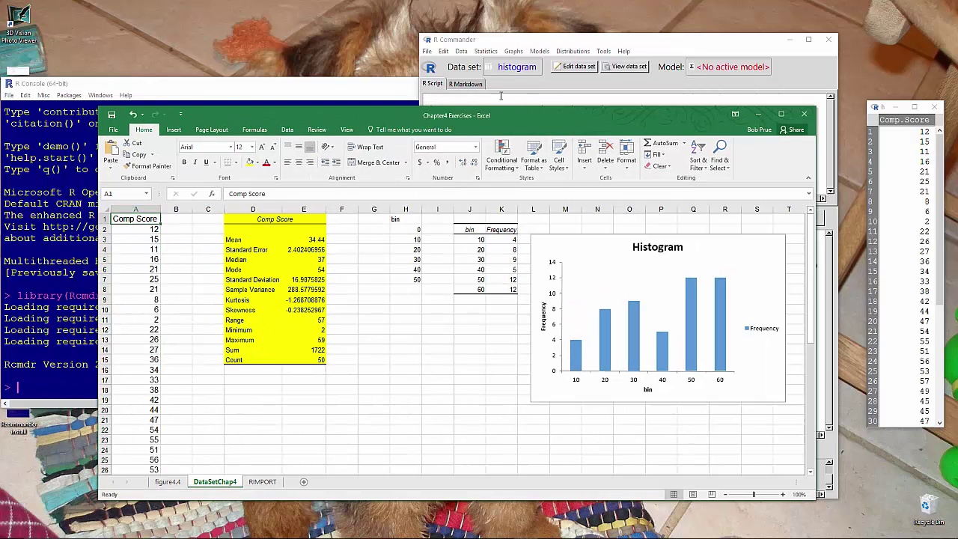
key(super+Down)
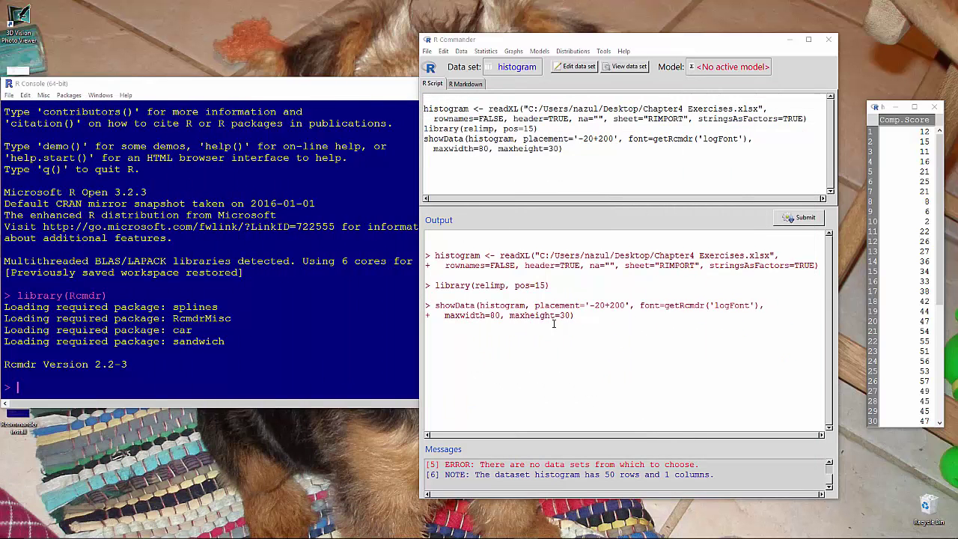
click(934, 107)
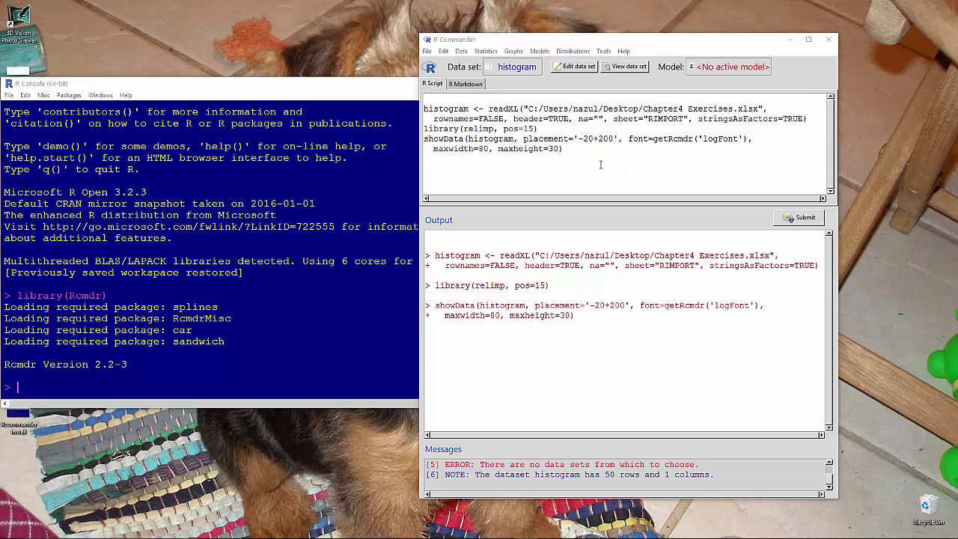
Step: Open the Histogram dialog for Comp.Score from the Graphs menu
click(527, 43)
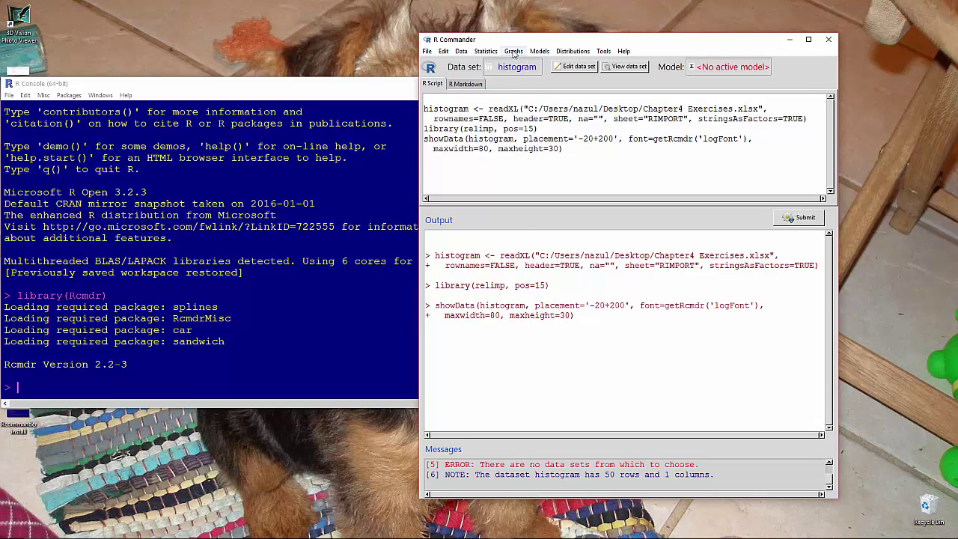
click(513, 52)
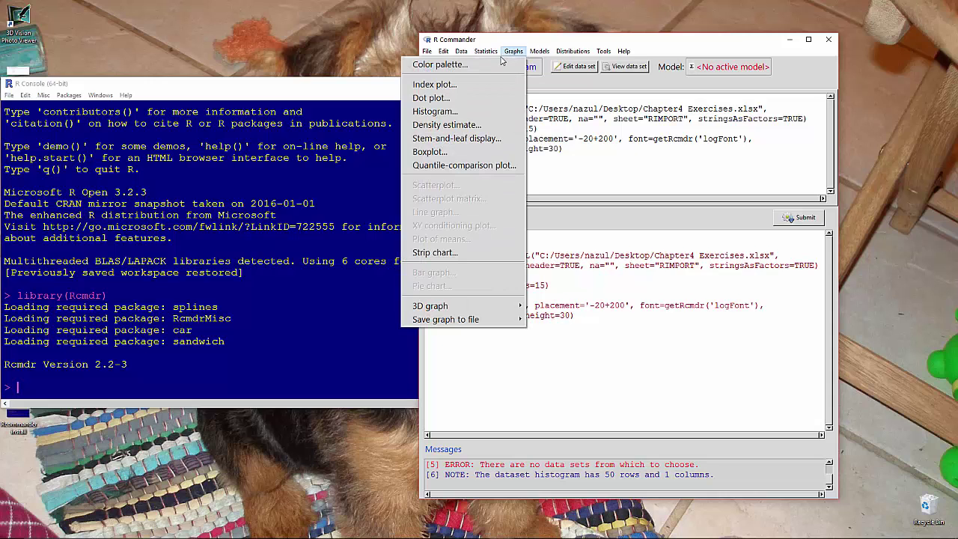
click(462, 114)
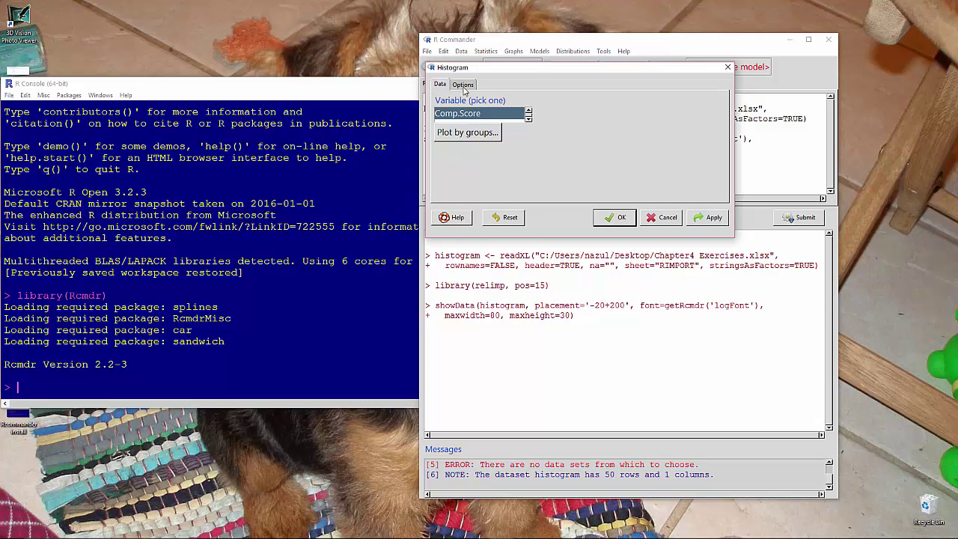
Step: Label the x-axis 'X Axis is on the Bottom (Comp Scores' and the y-axis 'Y Axis is on the left (Frequencies)'
click(464, 85)
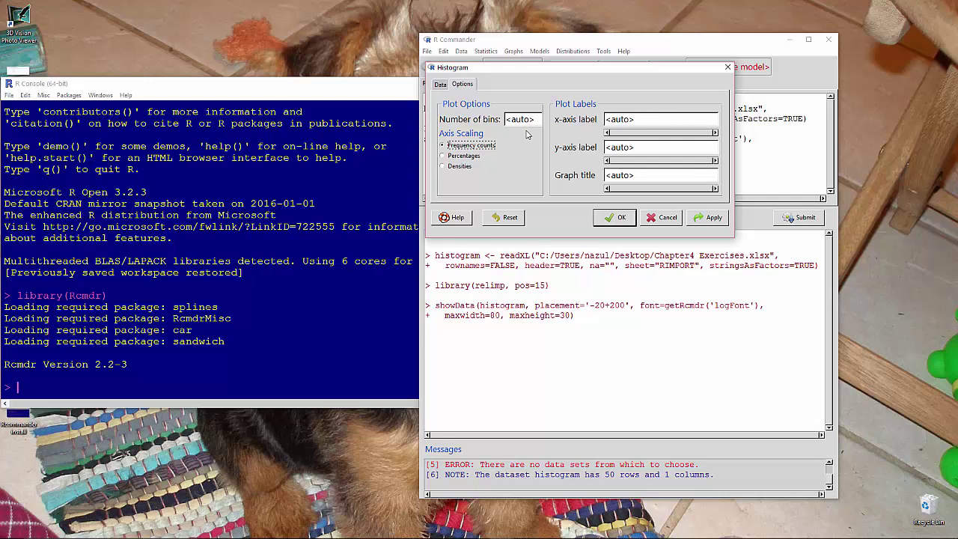
click(662, 121)
drag(663, 121, 592, 126)
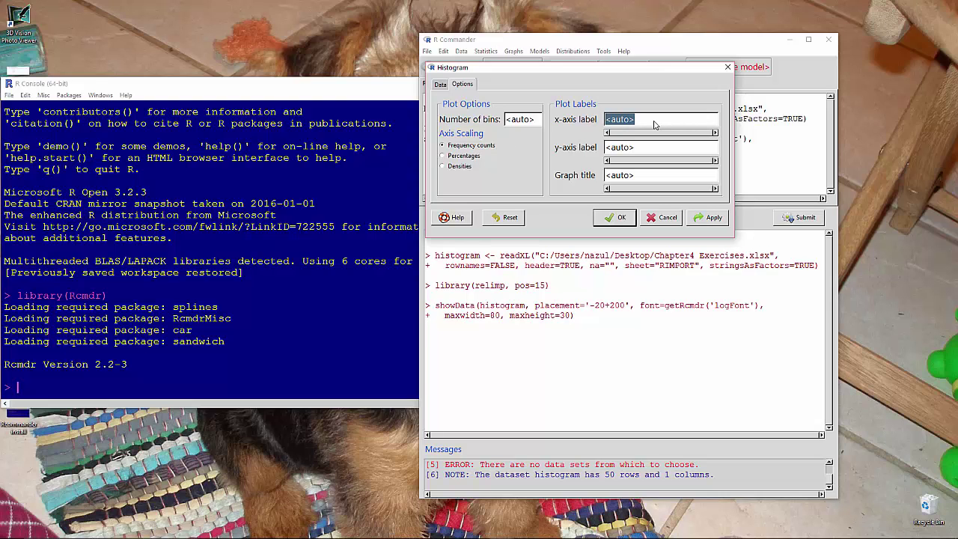
text(X)
text( Axis)
text( is on the Bottom)
text( (Com)
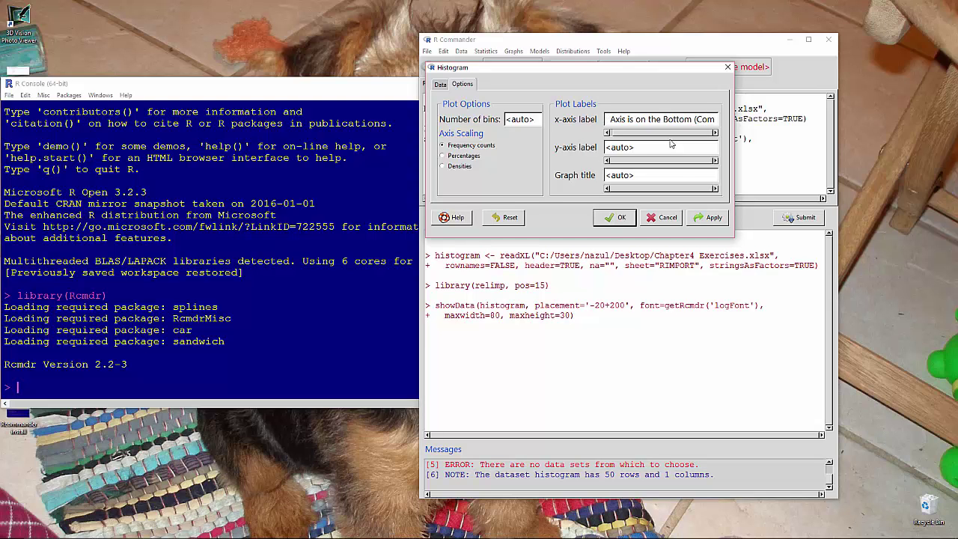
text(p Scores_)
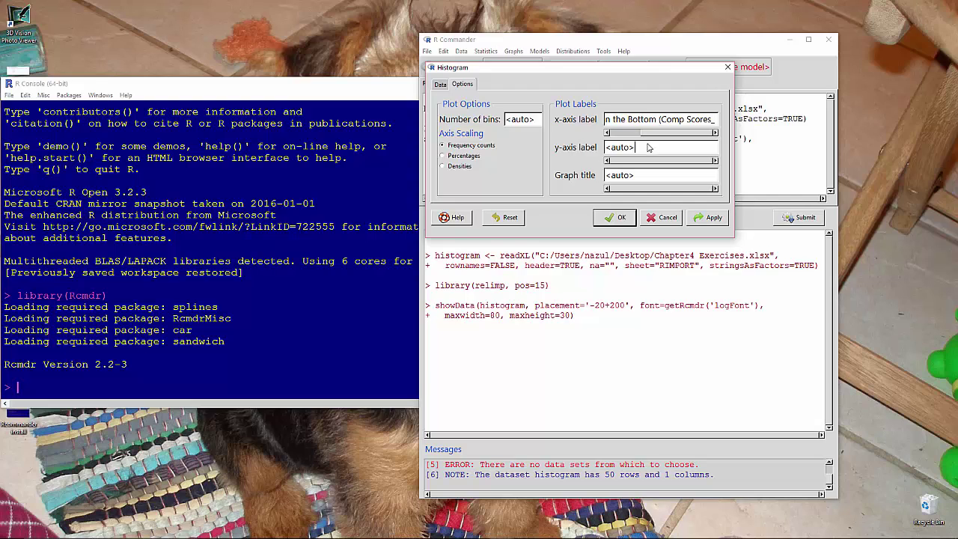
double_click(640, 151)
text(Y Axis is on the left (F)
text(req)
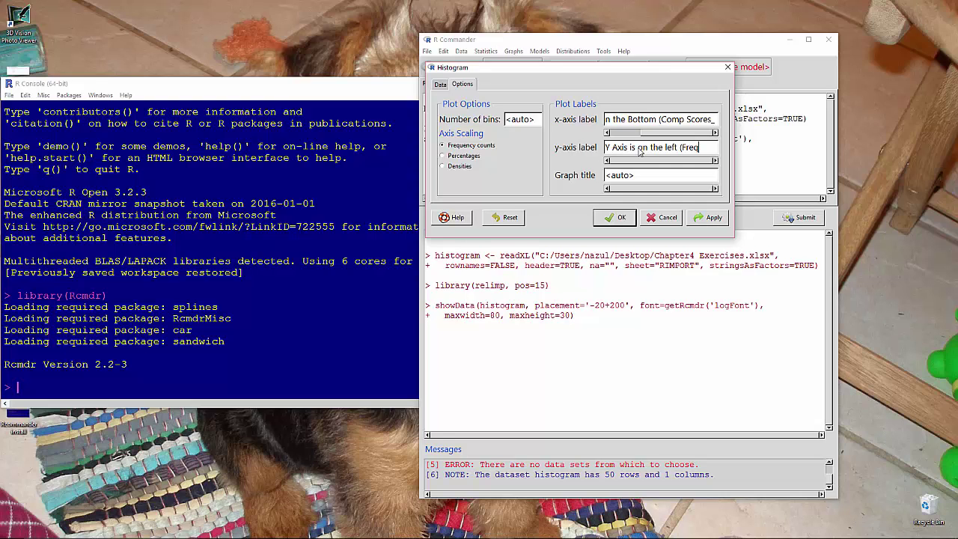
text(uencies))
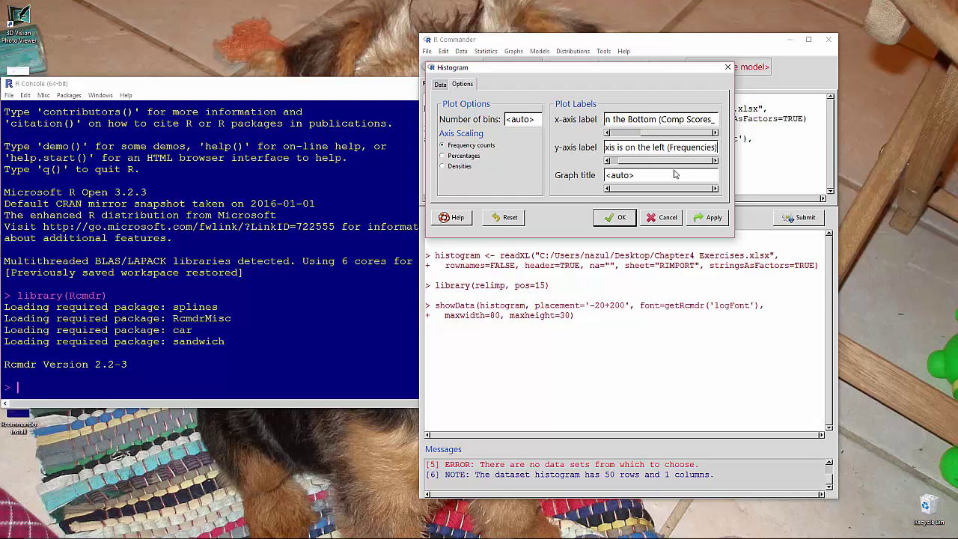
Step: Title the graph 'My First Histogram in R' and draw the histogram
double_click(638, 183)
text(My First Histogram in R)
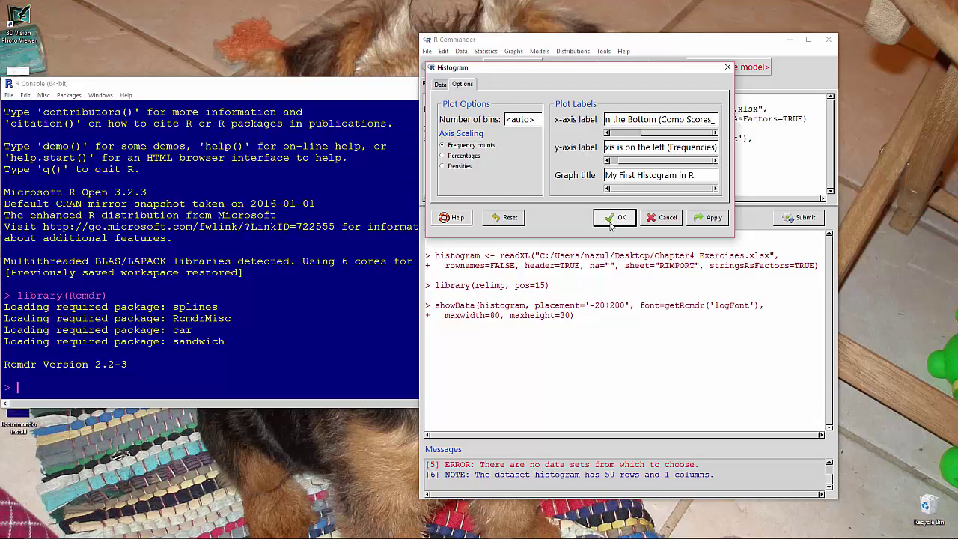
click(613, 222)
Step: Trim the script's axis labels down to '(Comp Scores' and '(Frequencies)'
drag(759, 11, 235, 78)
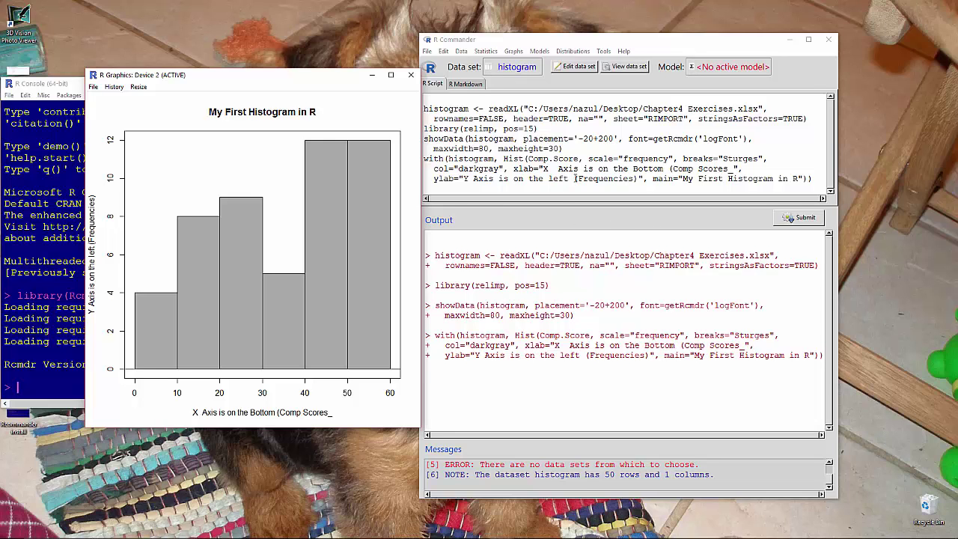
drag(574, 179, 468, 180)
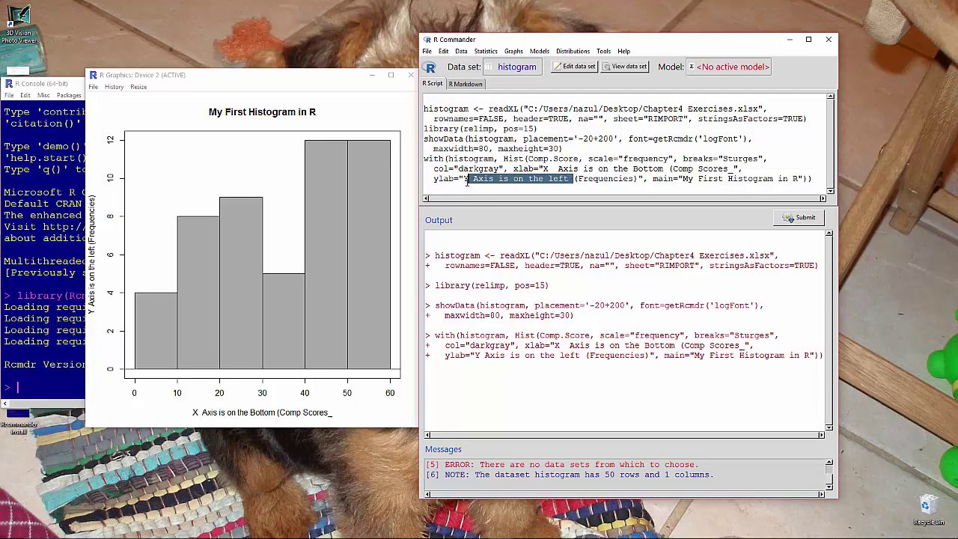
drag(467, 181, 462, 181)
key(Delete)
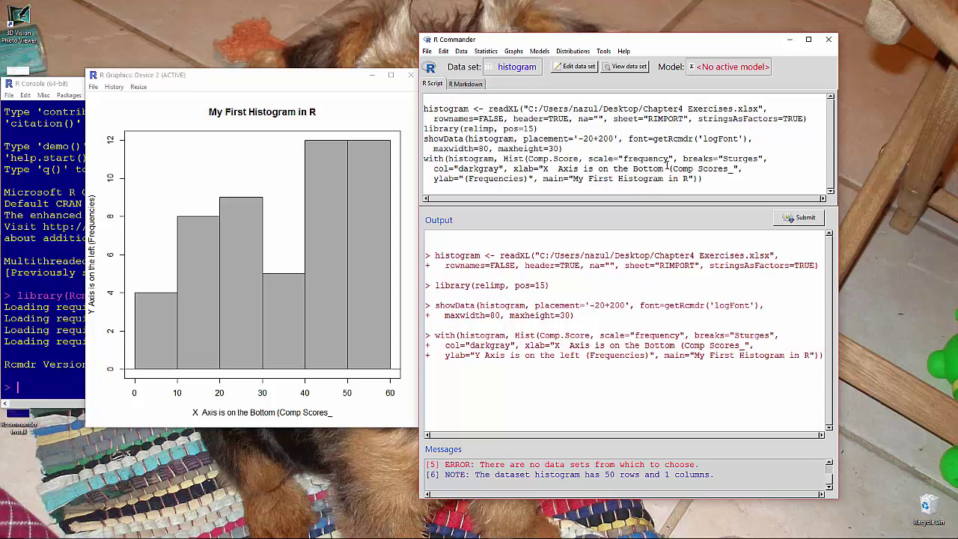
drag(668, 166, 544, 168)
key(Delete)
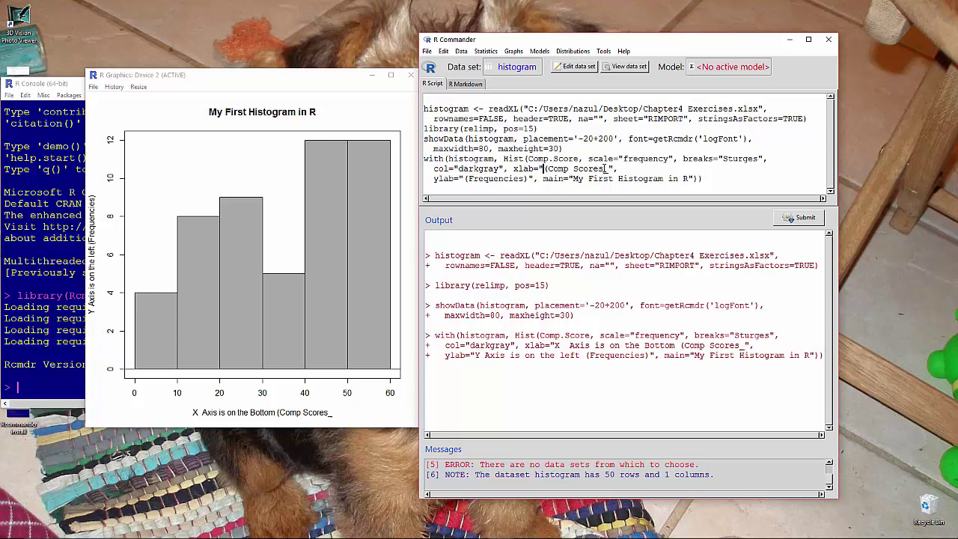
key(BackSpace)
Step: Change the bar colour from darkgray to green and select the Hist command
double_click(482, 168)
click(482, 169)
drag(500, 169, 462, 169)
drag(461, 169, 457, 169)
text(green)
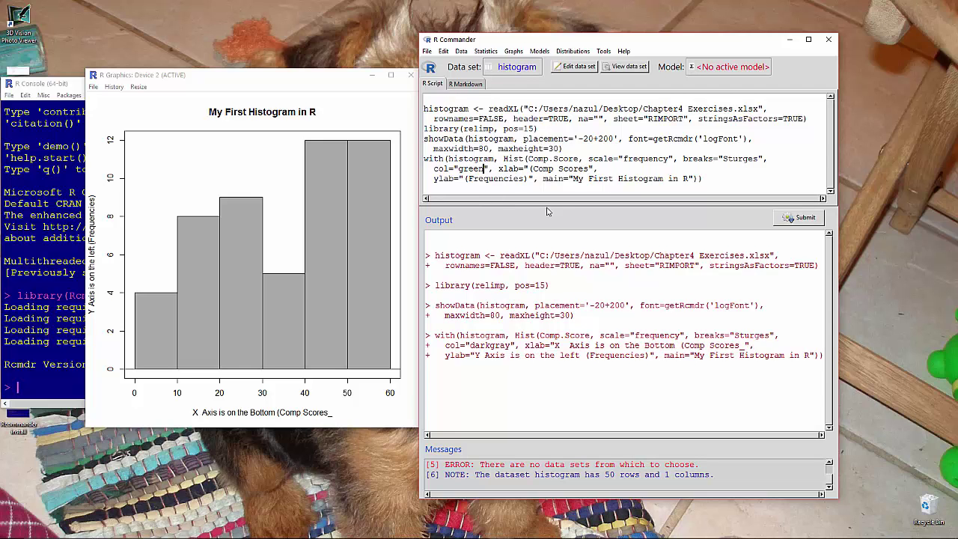
drag(716, 182, 419, 160)
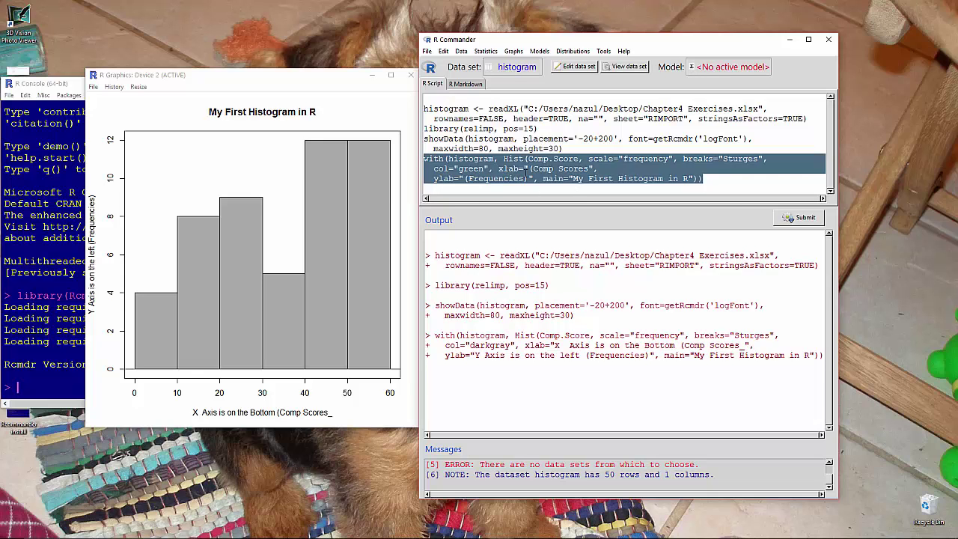
Step: Rerun the edited command to draw green bars, then reposition the graphics window left
click(805, 218)
drag(292, 80, 544, 83)
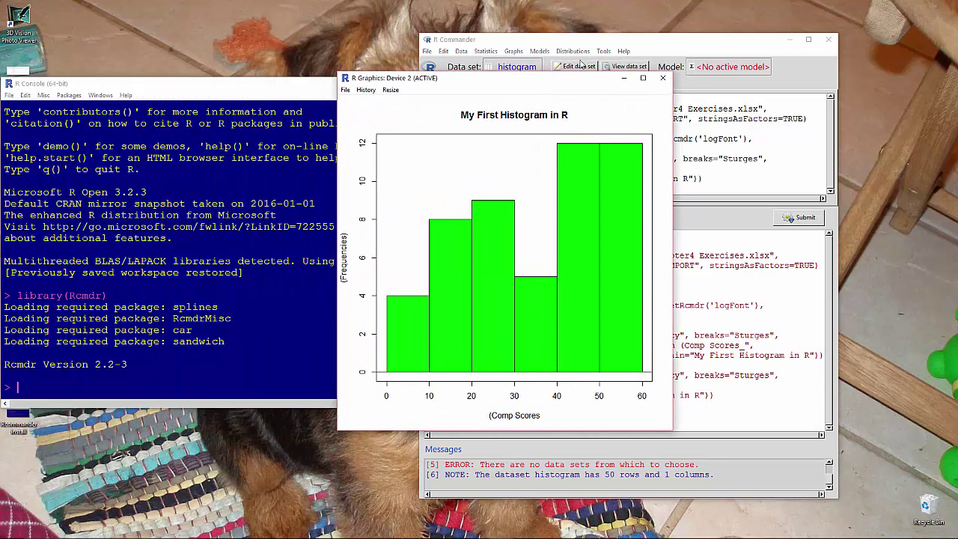
drag(562, 79, 295, 79)
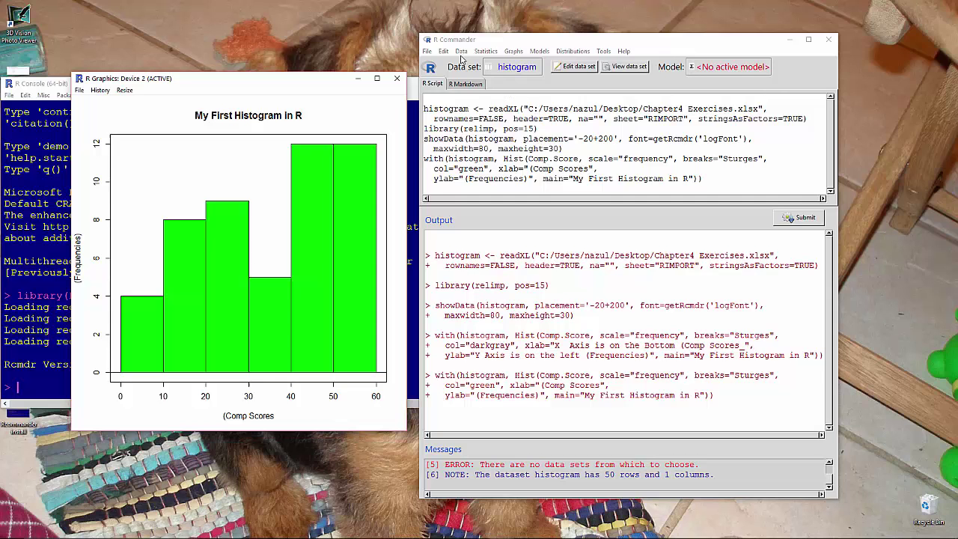
click(513, 51)
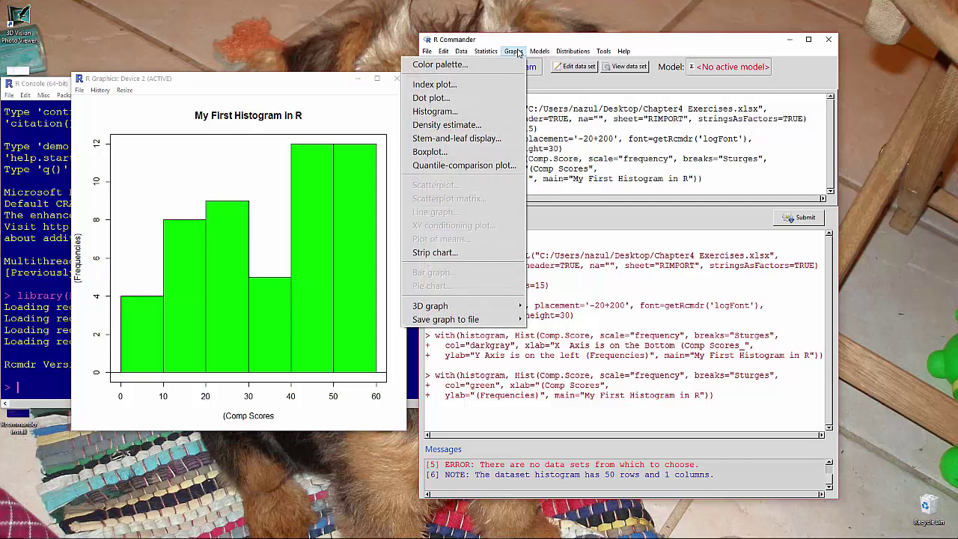
click(480, 112)
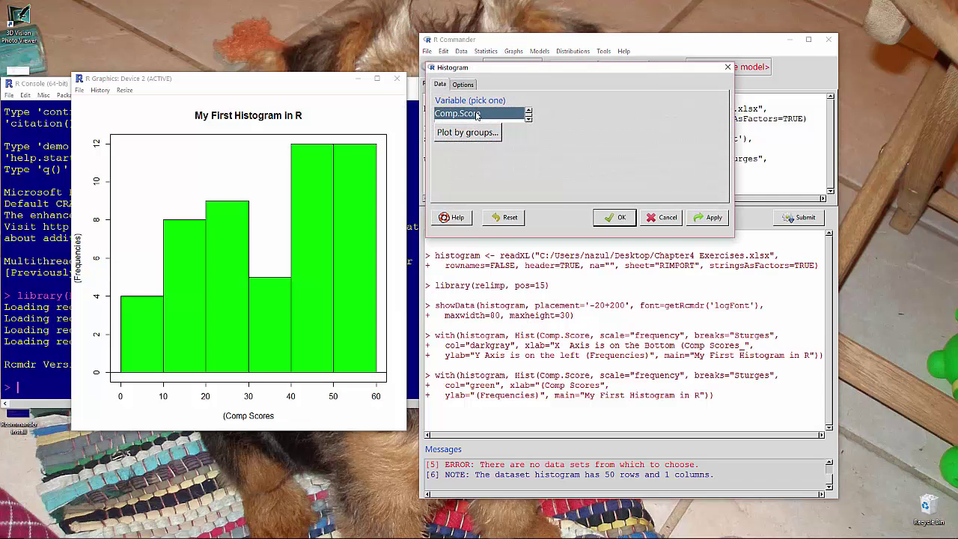
click(465, 84)
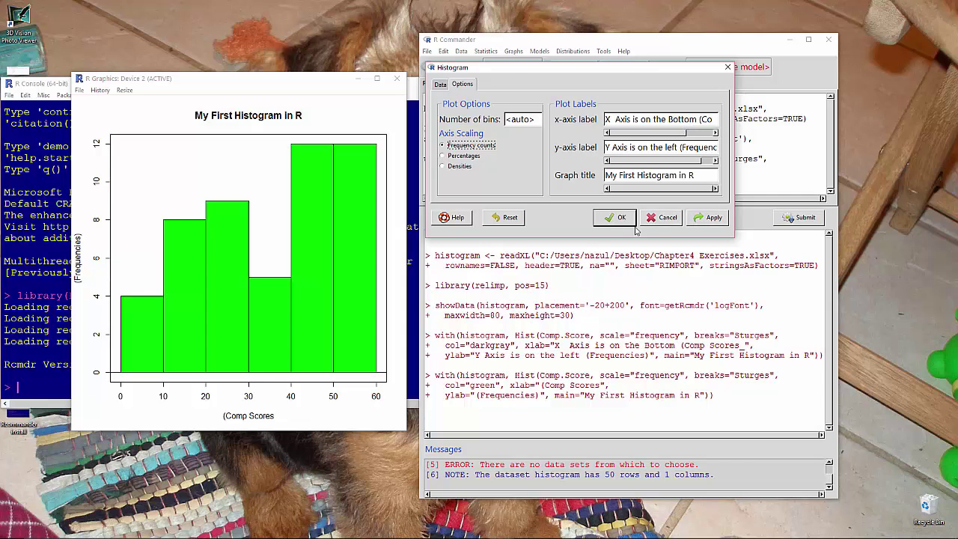
click(664, 218)
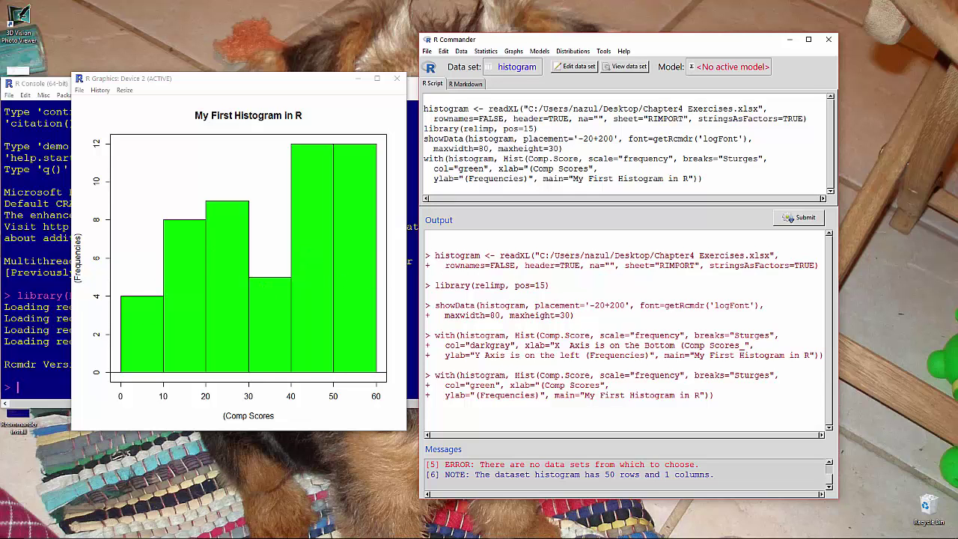
Step: Place Excel's Histogram chart beside the enlarged green R histogram for comparison
drag(89, 159, 580, 118)
drag(290, 73, 381, 157)
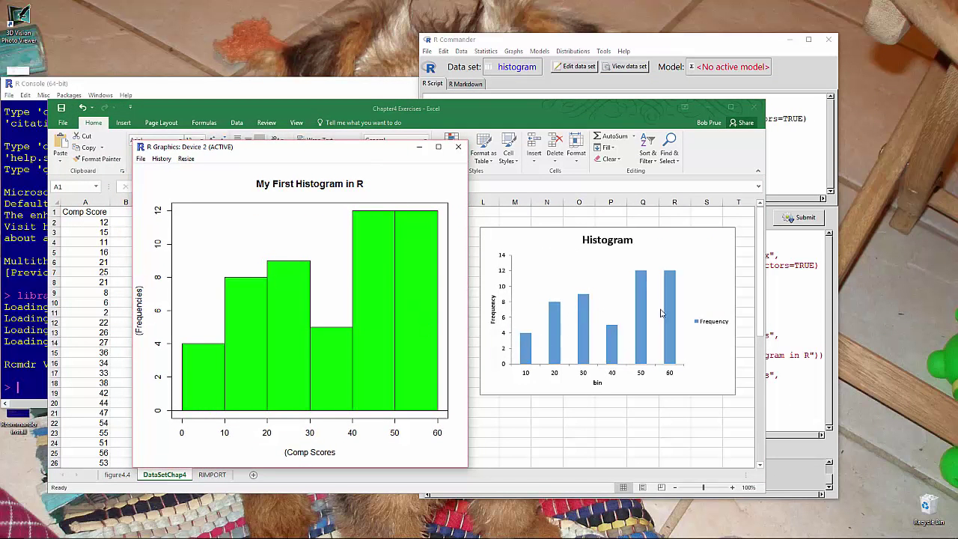
mouse_move(644, 344)
Step: Export the green Comp Score histogram from the graphics window as 'my first histogram' PNG on the Desktop
click(141, 158)
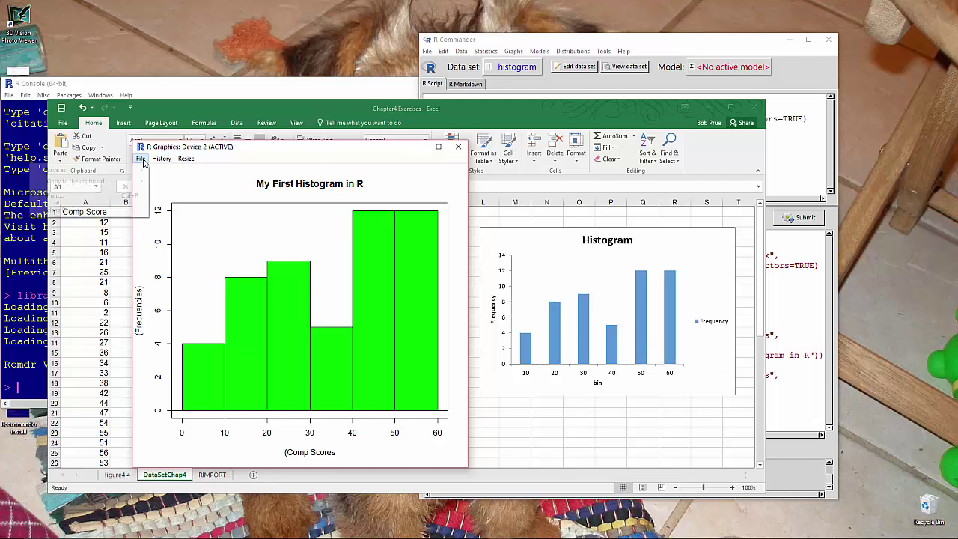
mouse_move(139, 170)
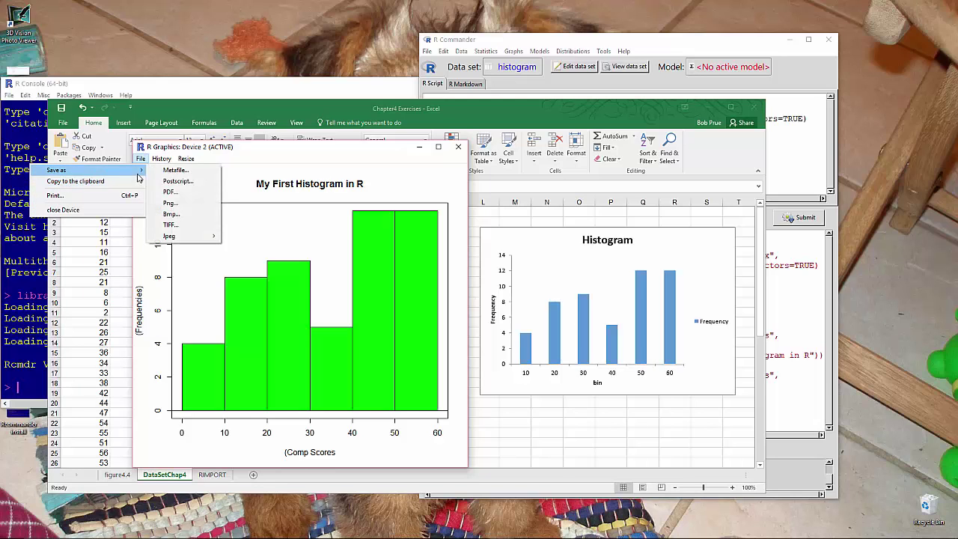
click(184, 208)
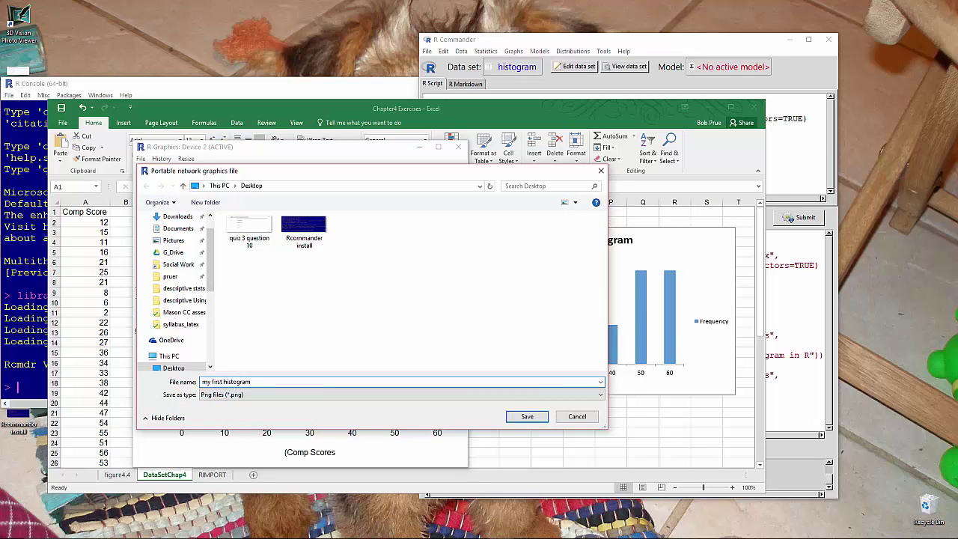
click(528, 416)
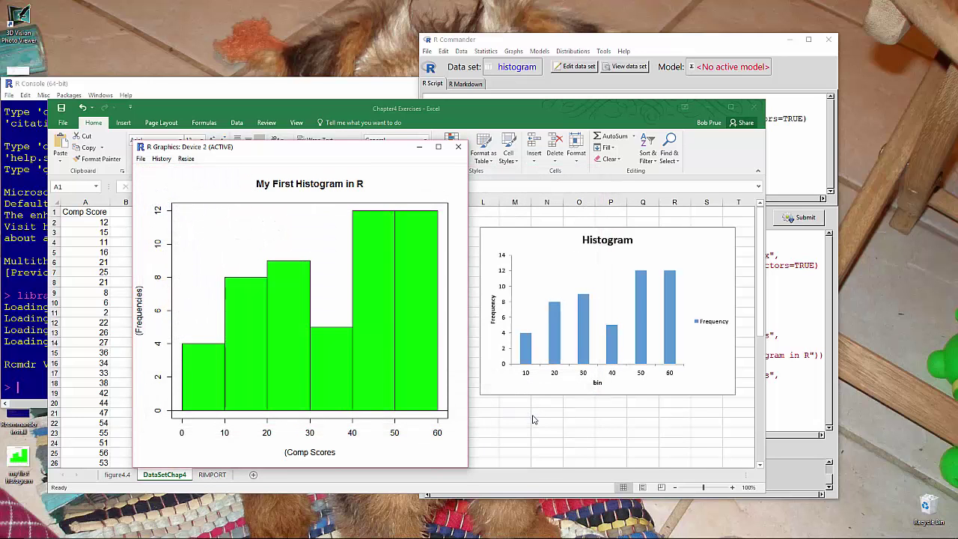